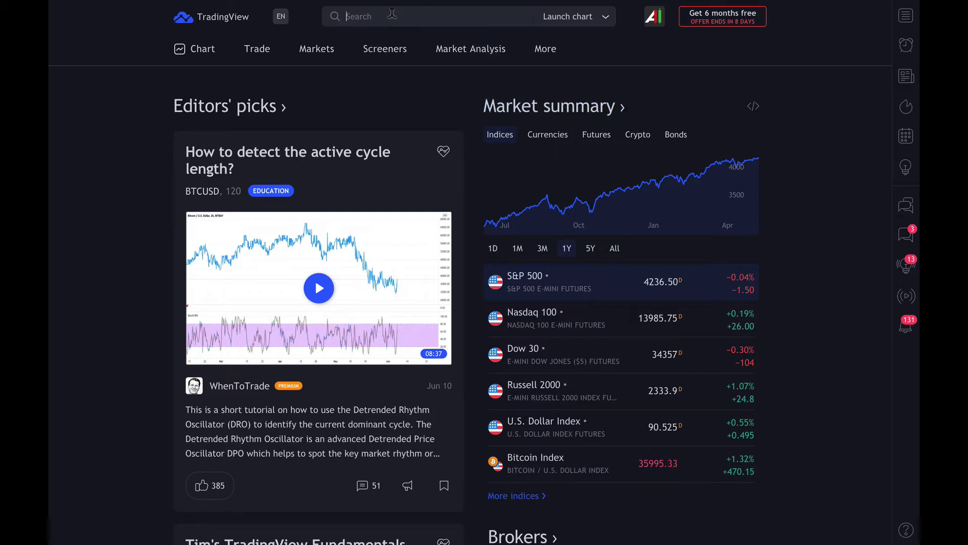
- Search for the PYPL ticker to load its hourly chart with AI Options signals
type("PYPL")
key("Return")
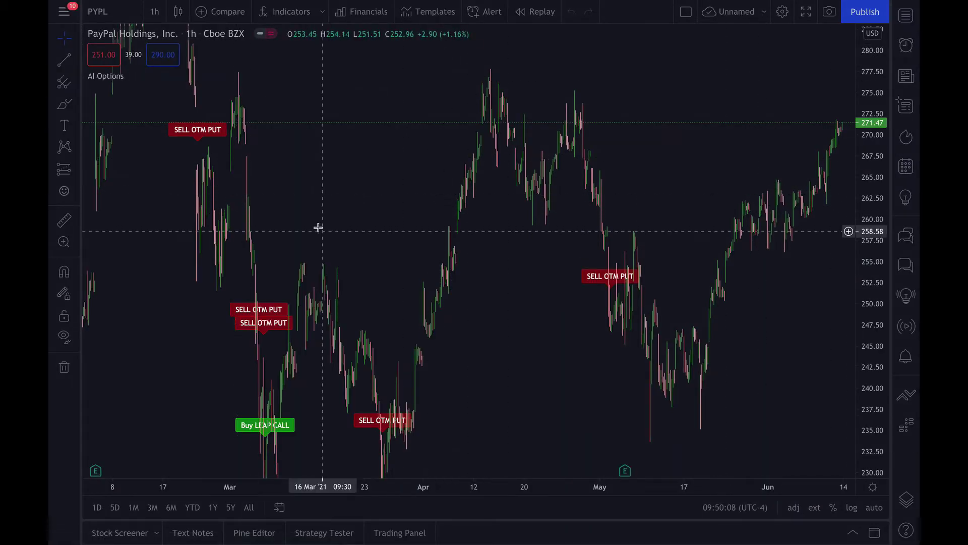
- Remove AI Options from the chart and zoom out to span mid-December to June
left_click(183, 77)
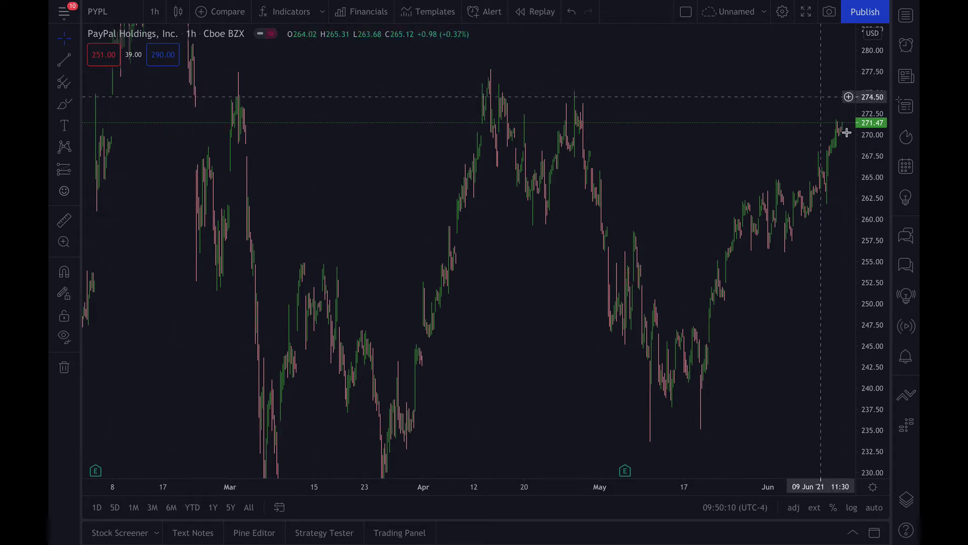
left_click_drag(870, 262, 870, 291)
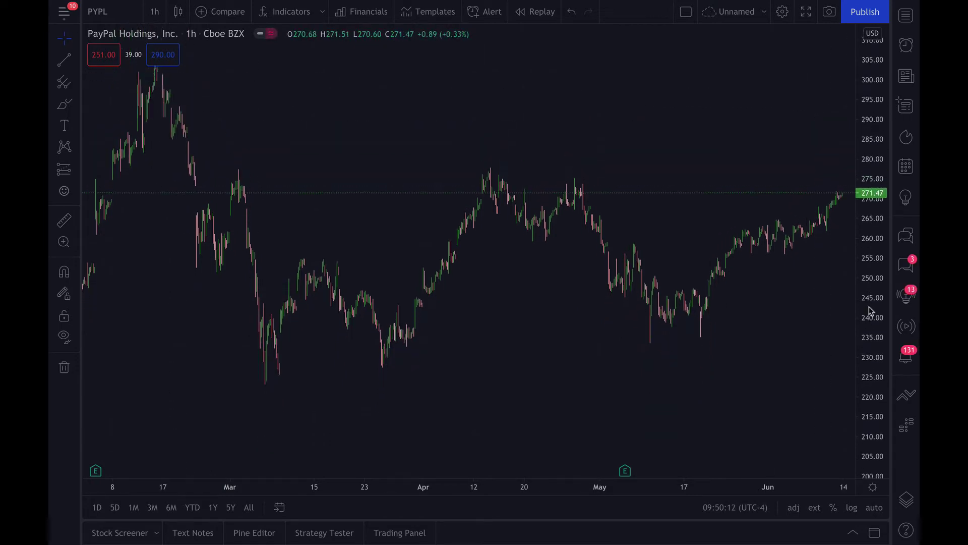
scroll(426, 182, "down", 3)
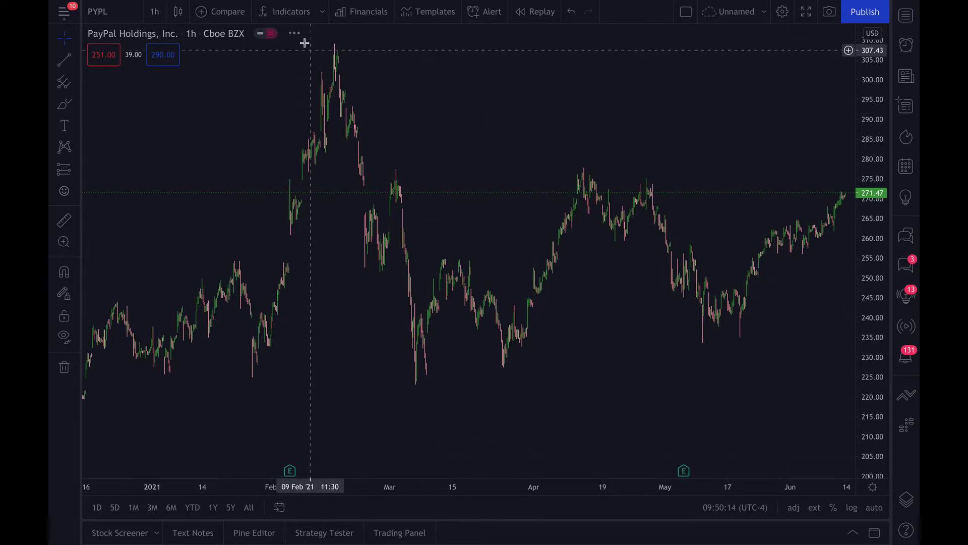
- Re-add the AI Options indicator from the invite-only scripts
left_click(284, 11)
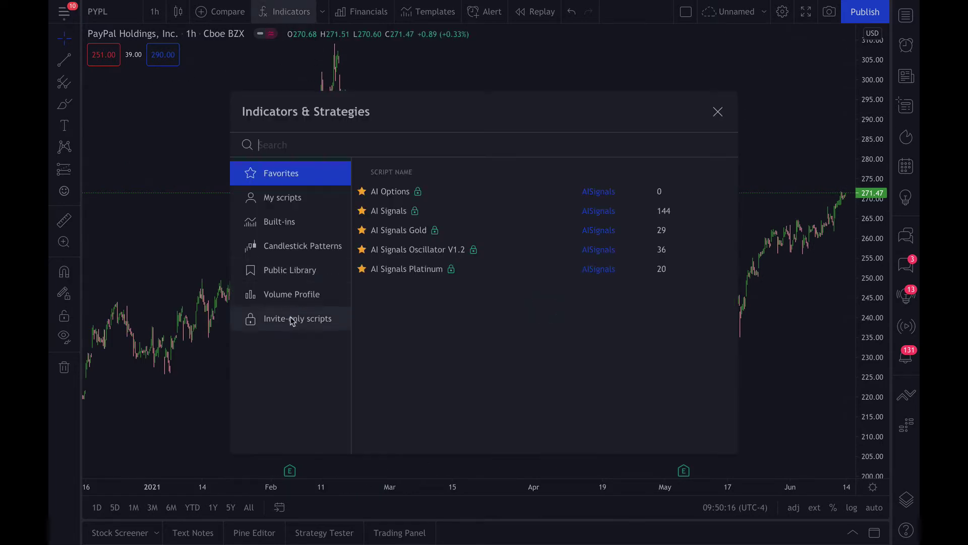
left_click(292, 318)
left_click(386, 193)
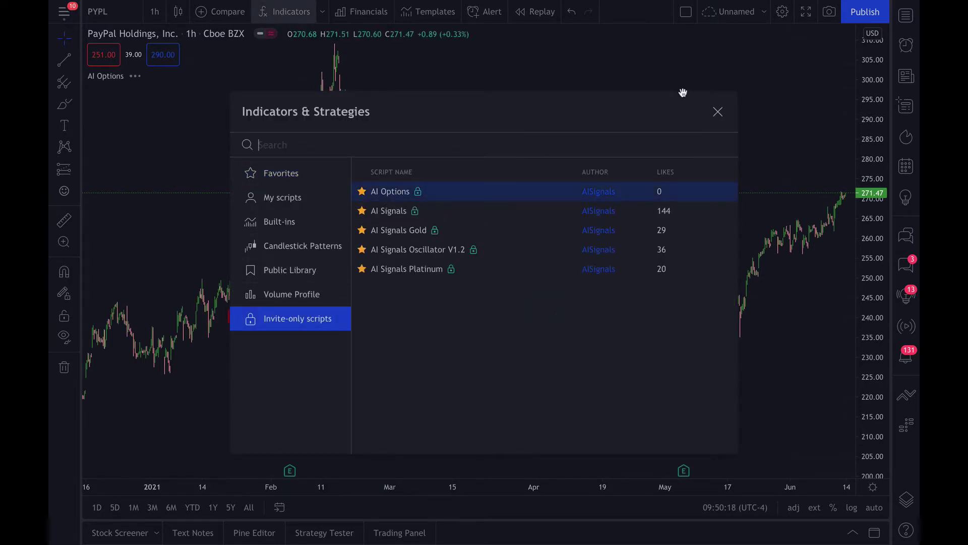
left_click(718, 111)
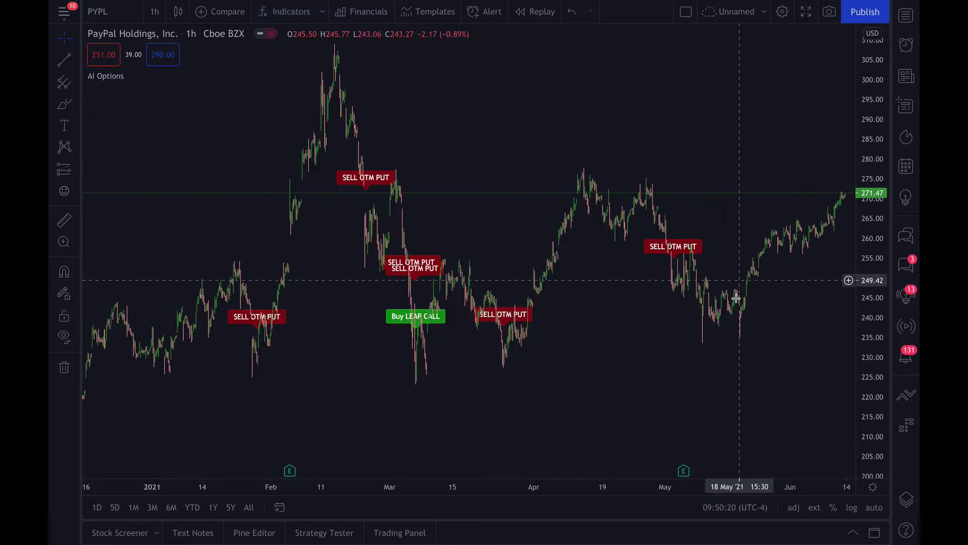
- Zoom the time axis slightly and stretch the price axis so all seven signal labels fit
left_click_drag(537, 487, 510, 489)
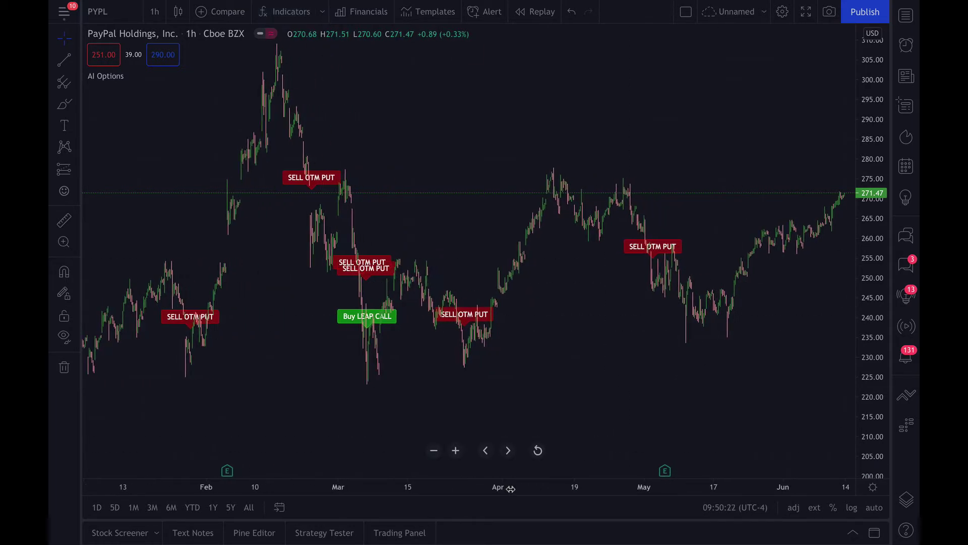
left_click_drag(873, 236, 871, 272)
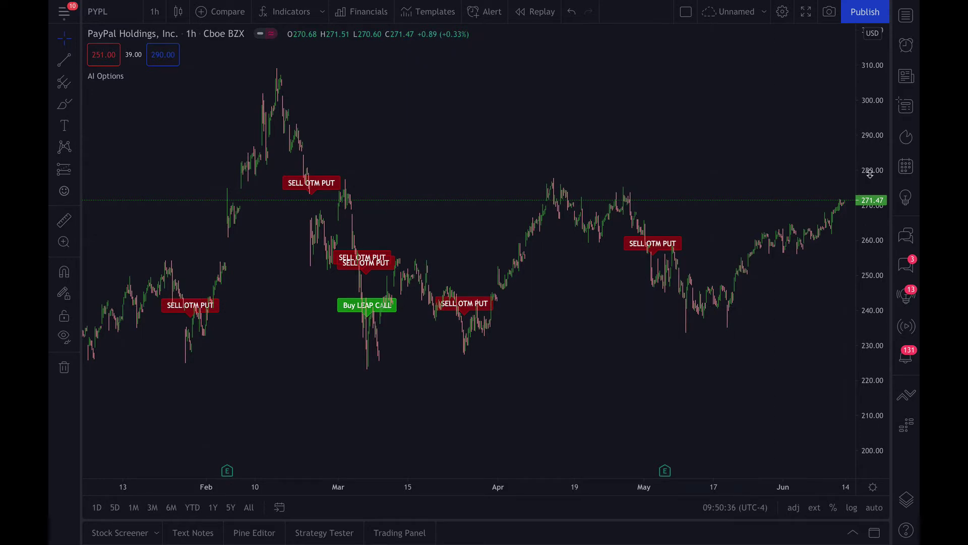
left_click_drag(870, 173, 871, 173)
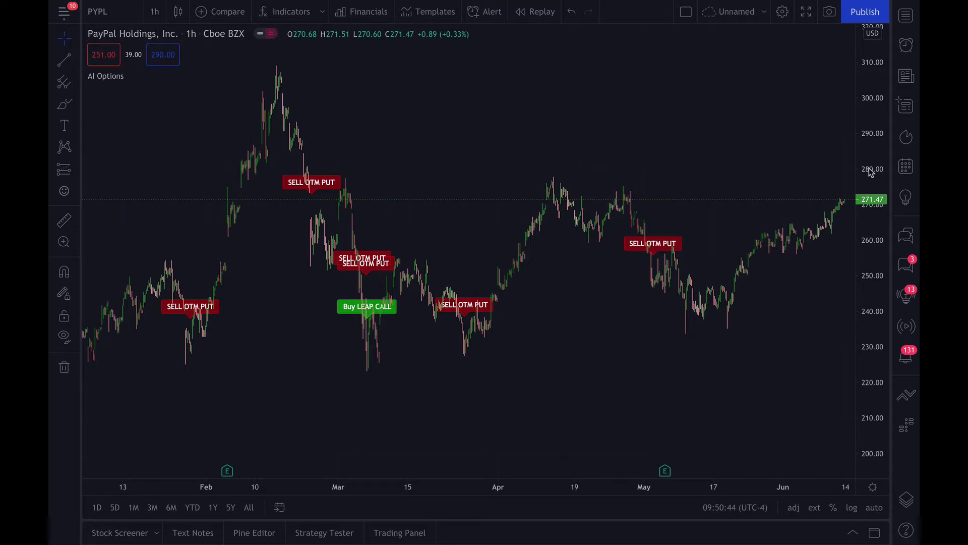
left_click_drag(871, 169, 870, 144)
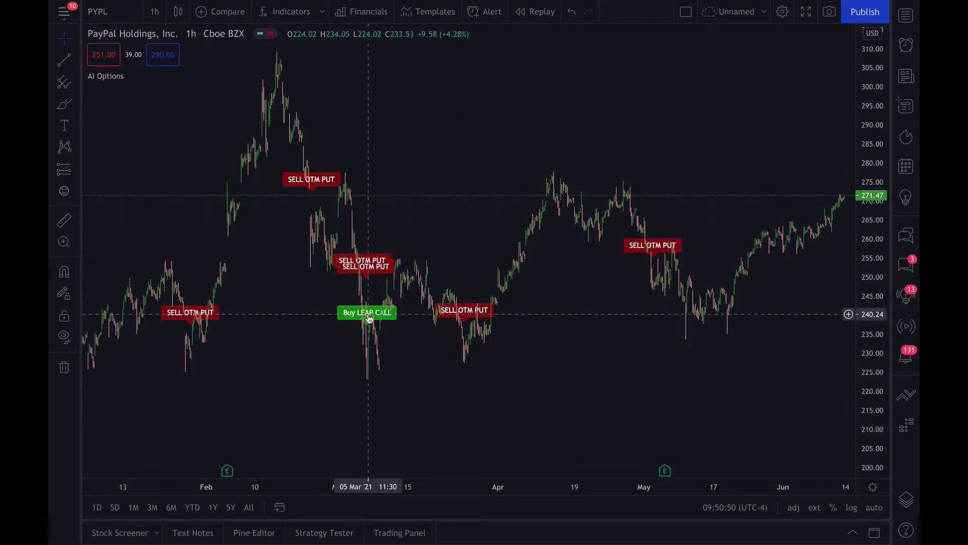
left_click_drag(875, 163, 875, 161)
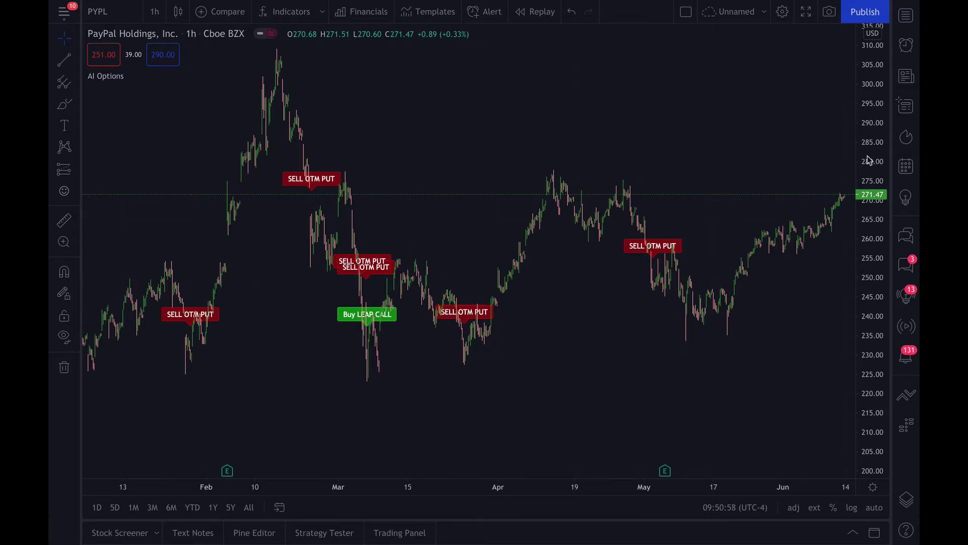
mouse_move(430, 19)
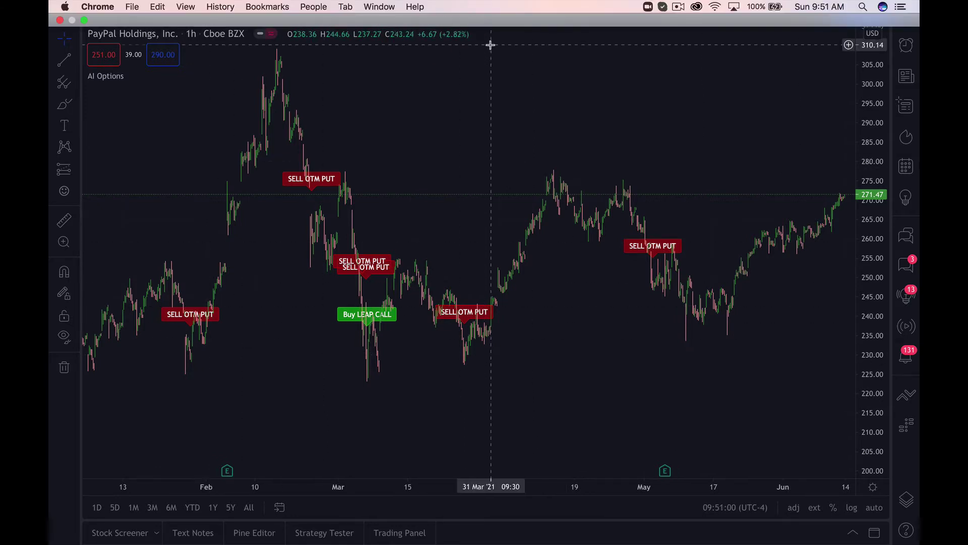
left_click(484, 12)
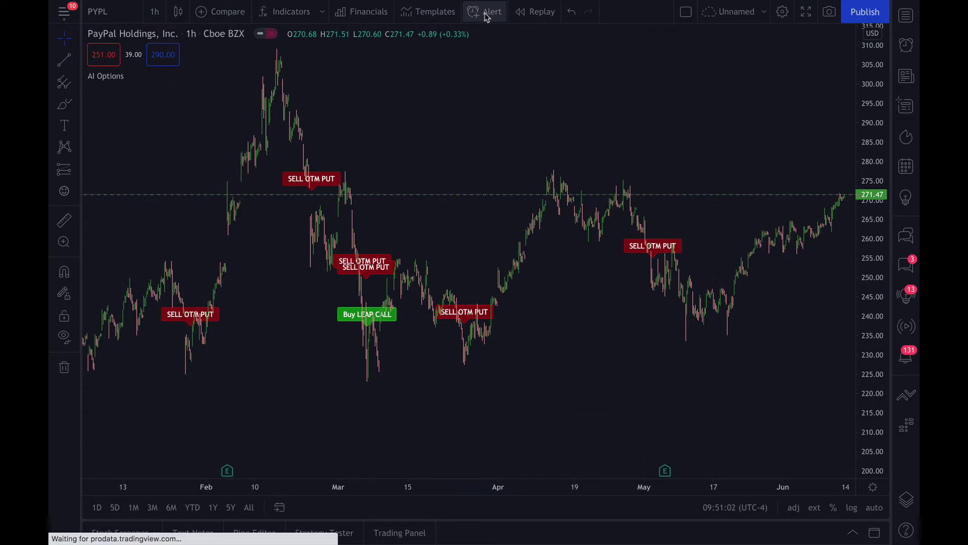
left_click(509, 85)
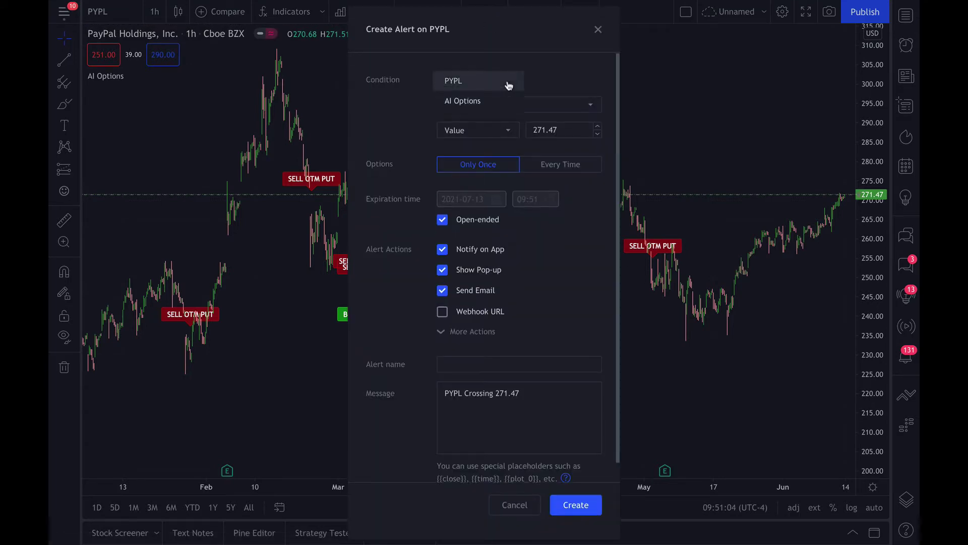
left_click(480, 105)
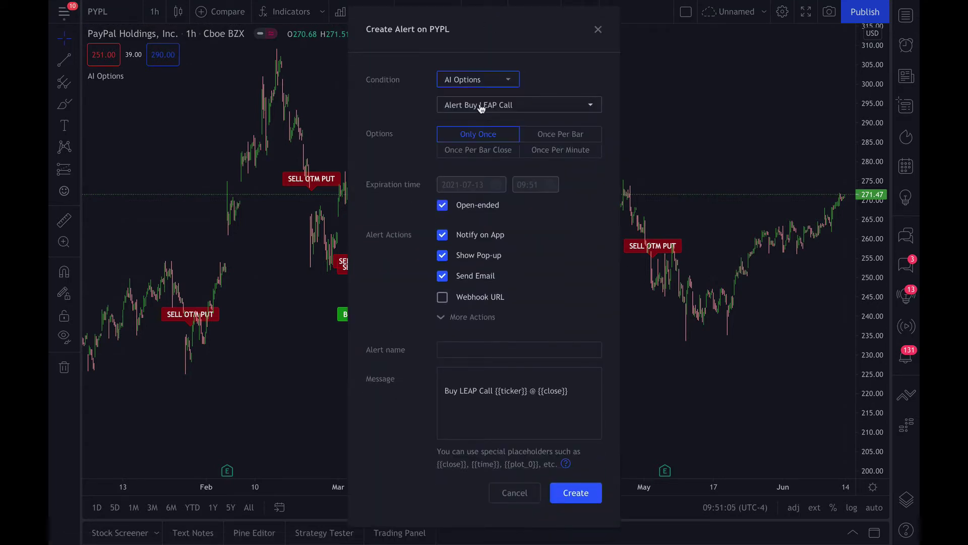
left_click(535, 107)
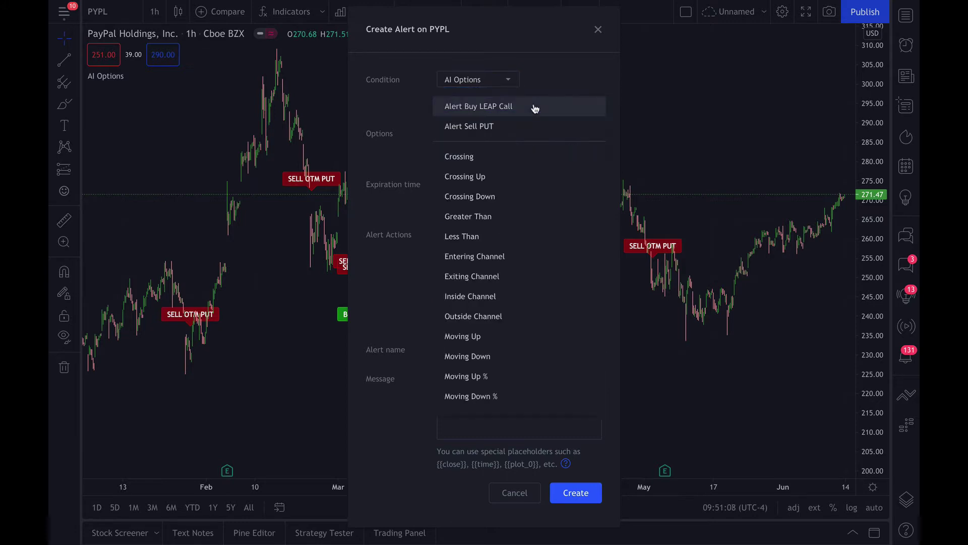
left_click(507, 127)
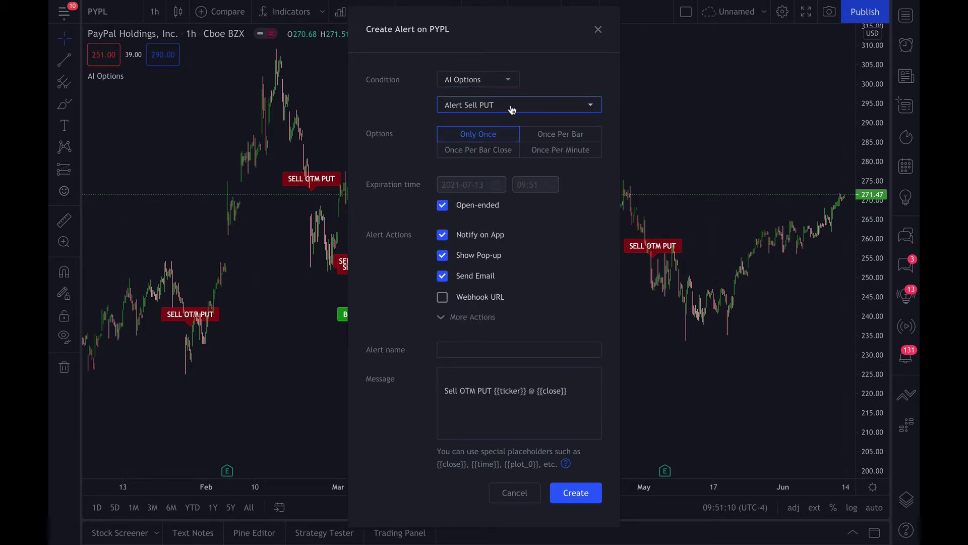
left_click(513, 110)
left_click(500, 116)
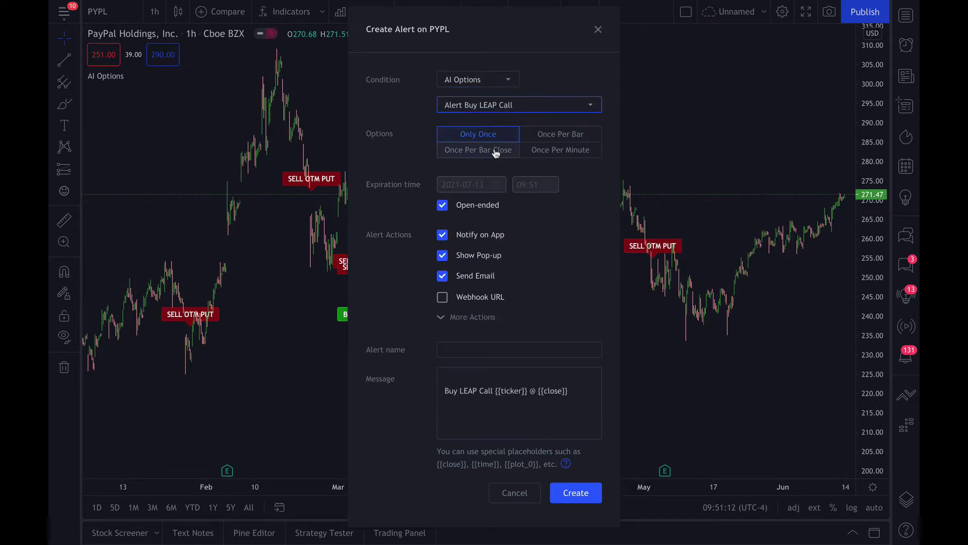
left_click(496, 148)
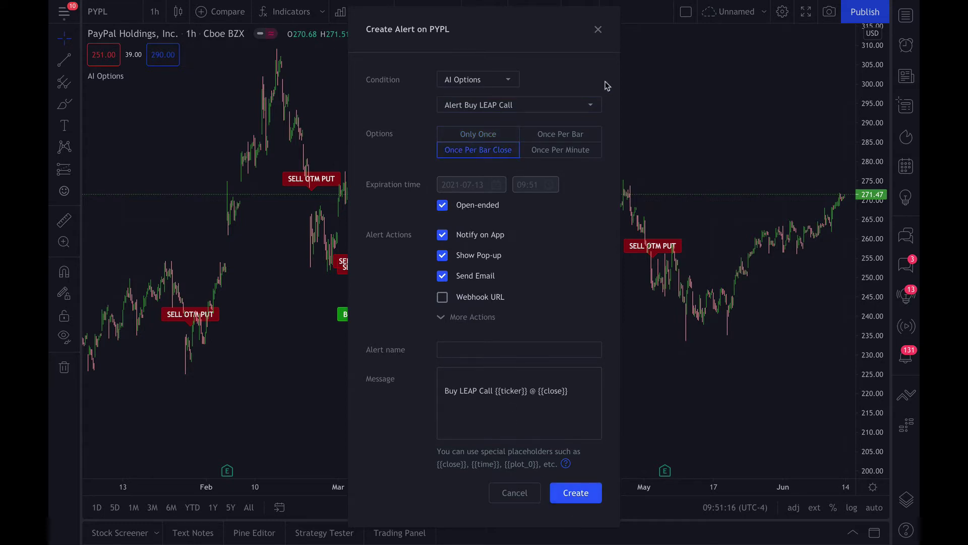
left_click(598, 29)
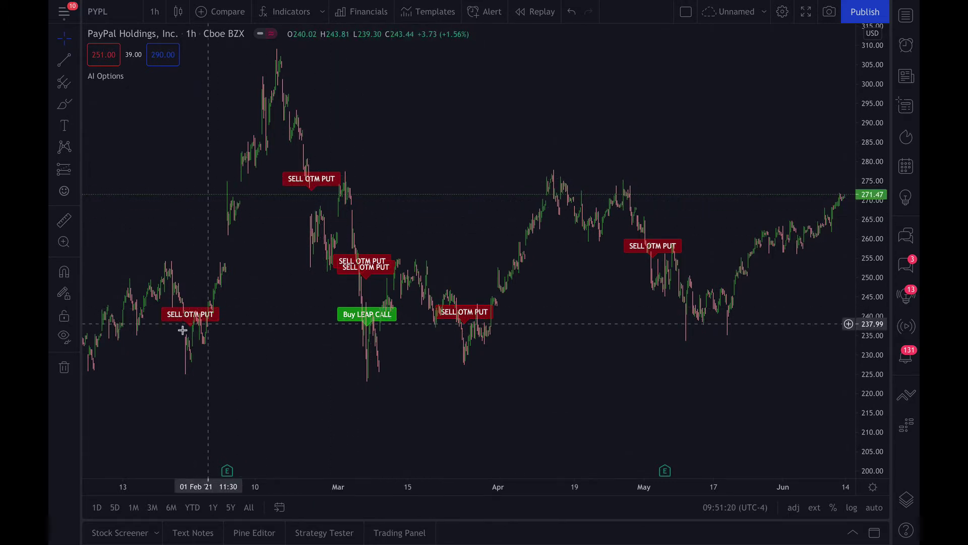
mouse_move(116, 81)
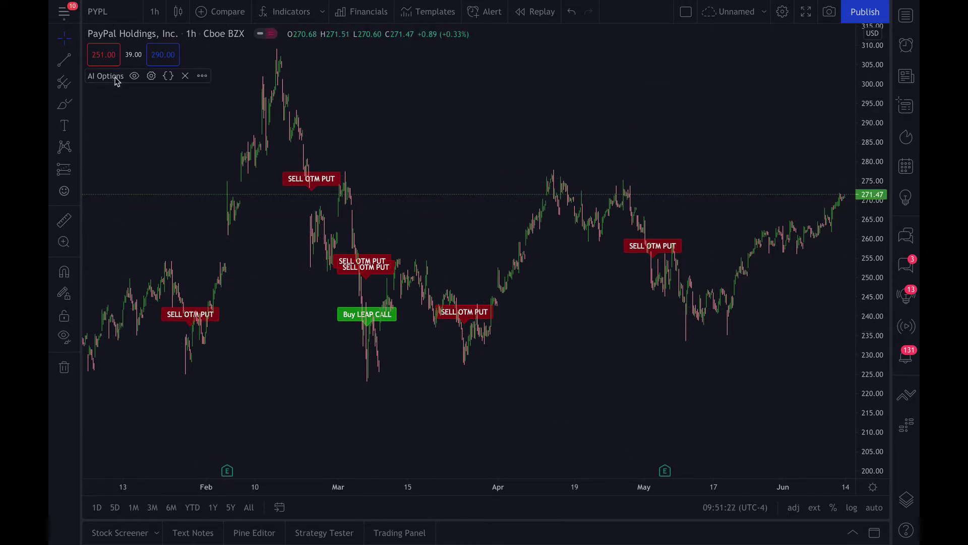
left_click(150, 77)
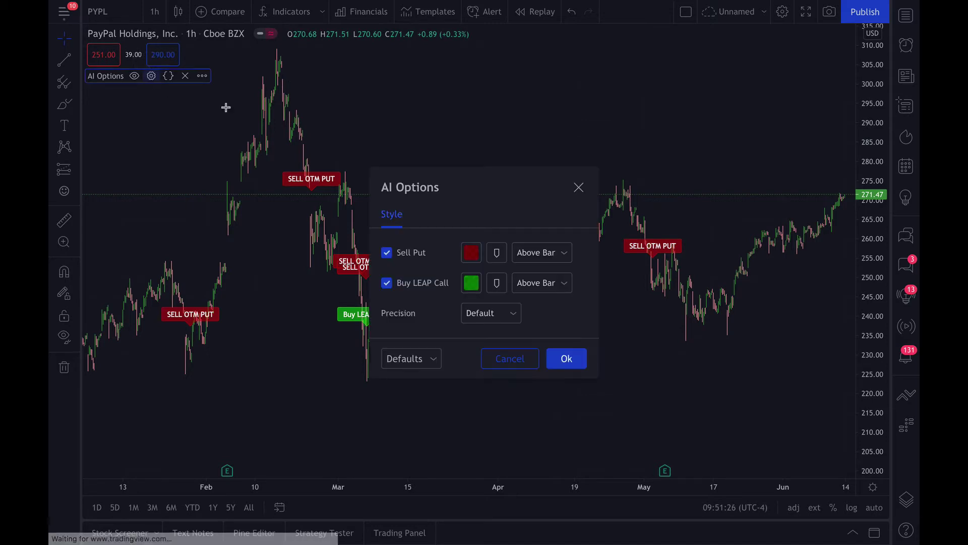
left_click(387, 253)
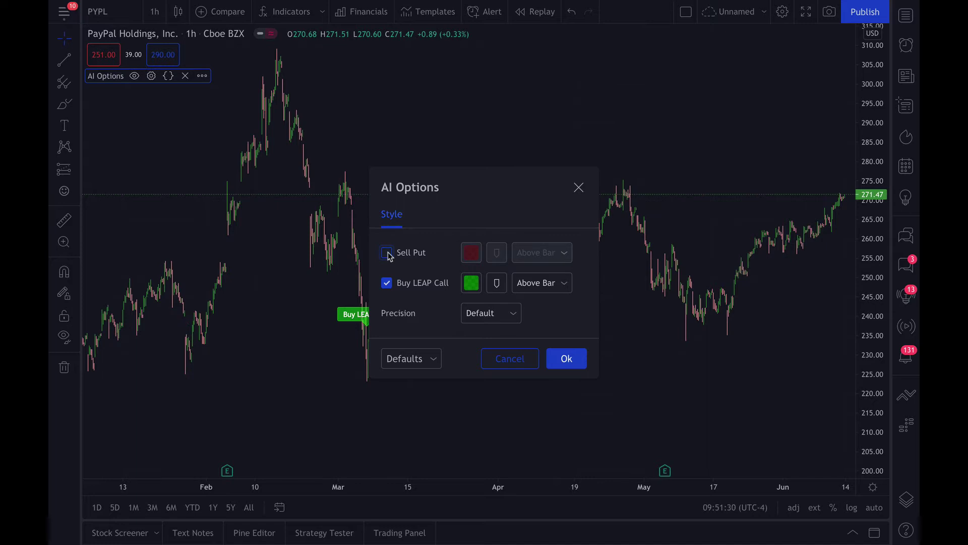
left_click(387, 283)
left_click(389, 258)
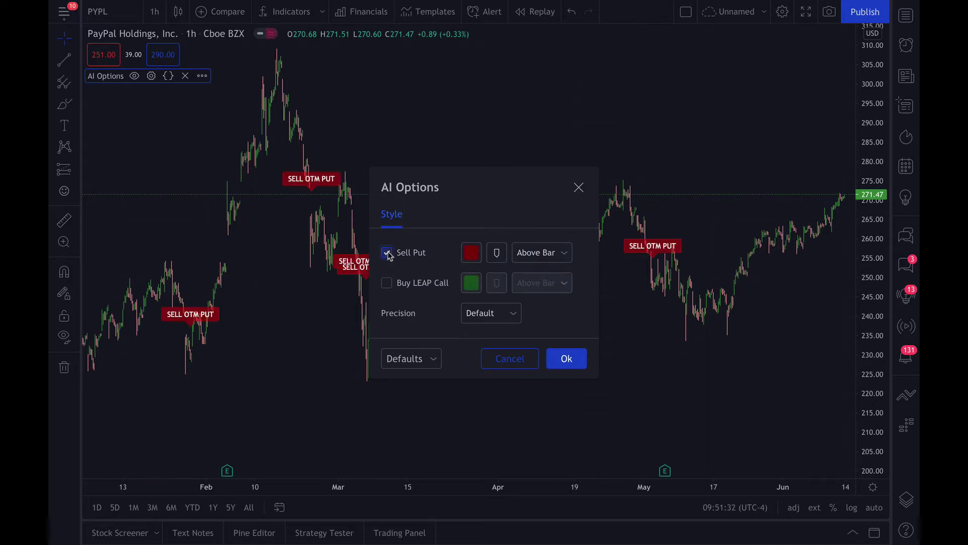
left_click(386, 284)
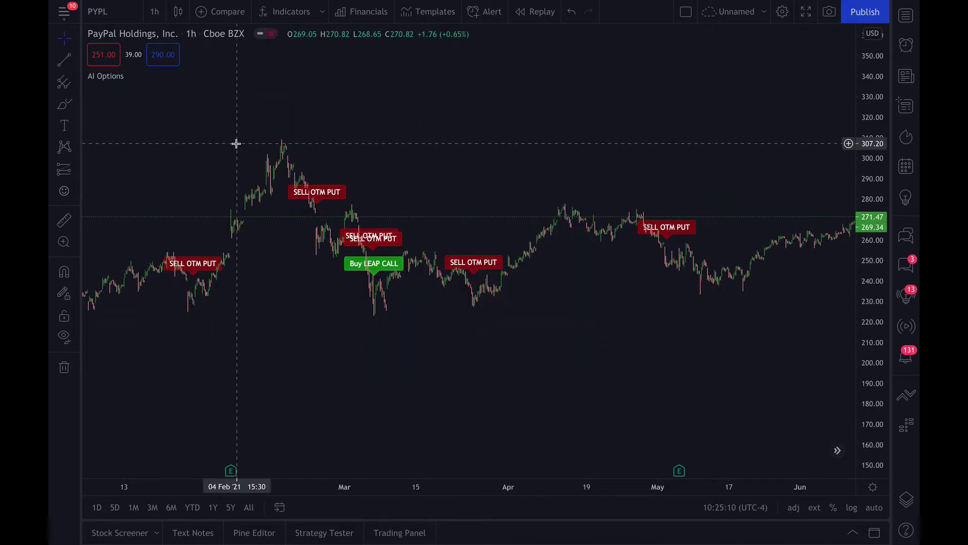
- Try 30-minute bars, then 3-hour bars compressed to show history back to 2019
left_click(157, 14)
left_click(184, 158)
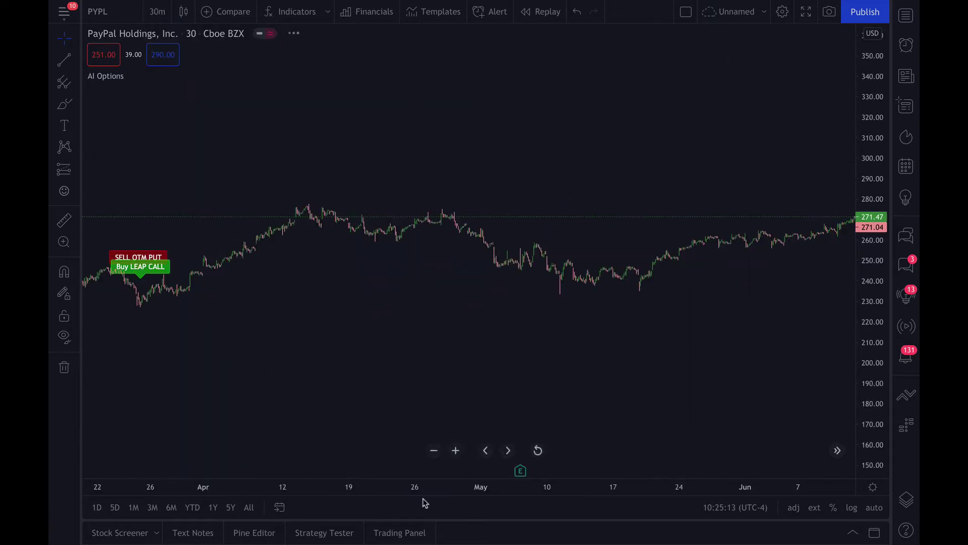
left_click_drag(449, 487, 607, 474)
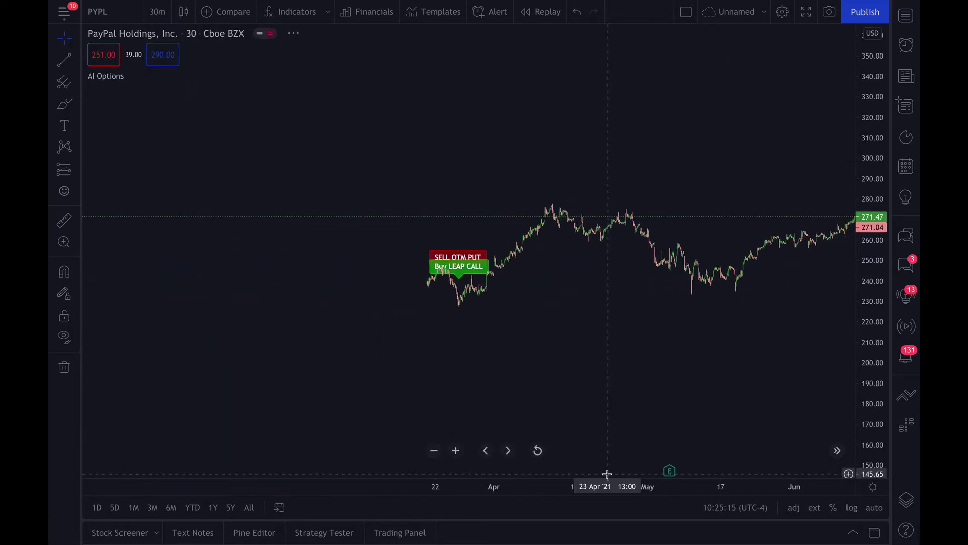
left_click(158, 13)
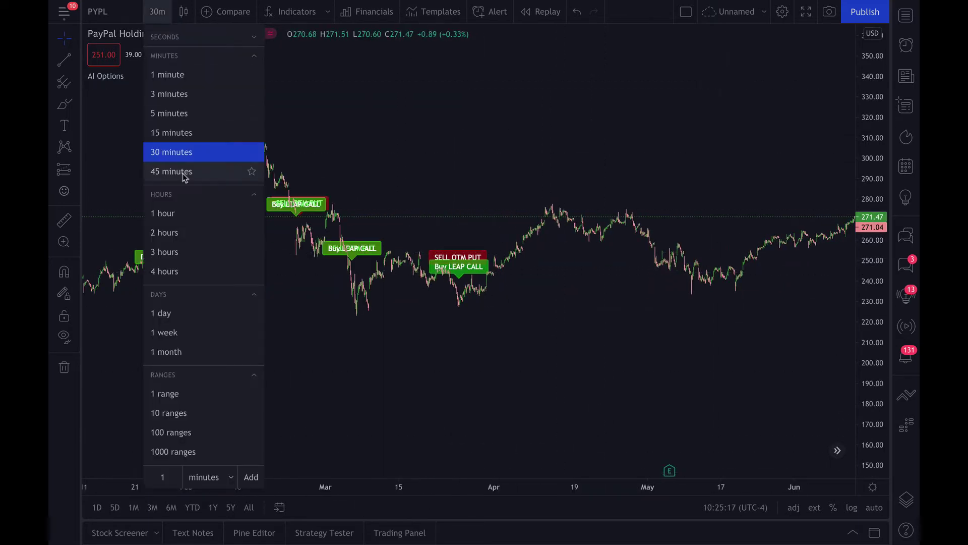
left_click(179, 252)
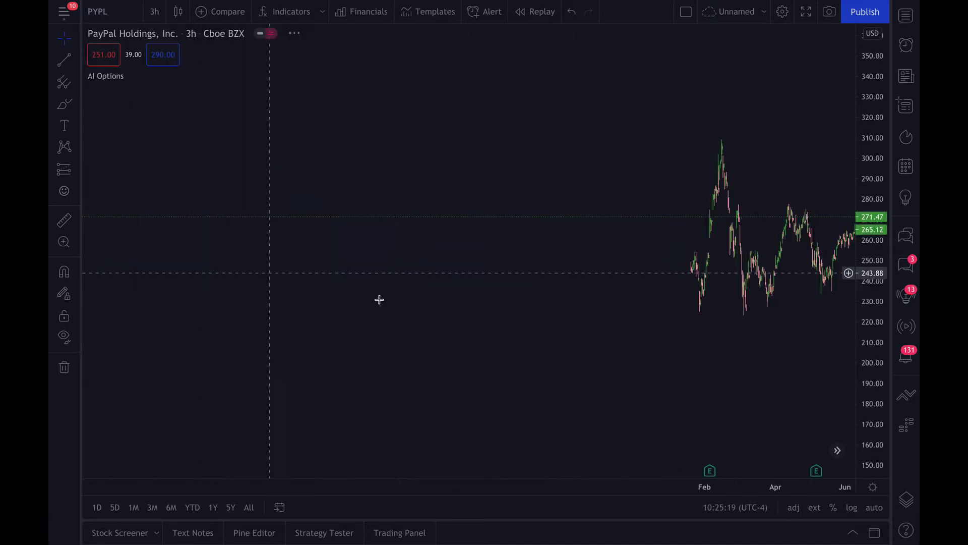
left_click_drag(498, 486, 620, 489)
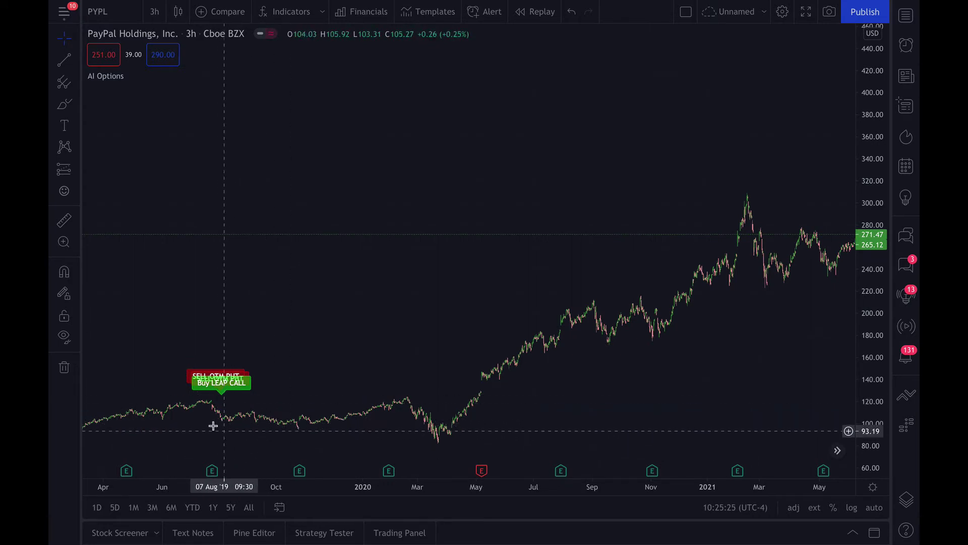
- Switch to 2-hour bars and zoom in on November through June
left_click(154, 11)
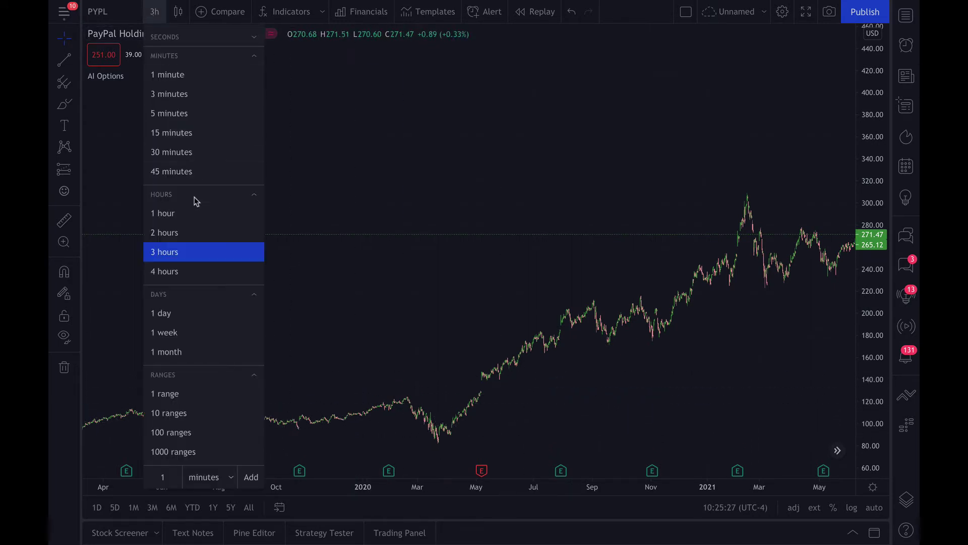
left_click(194, 229)
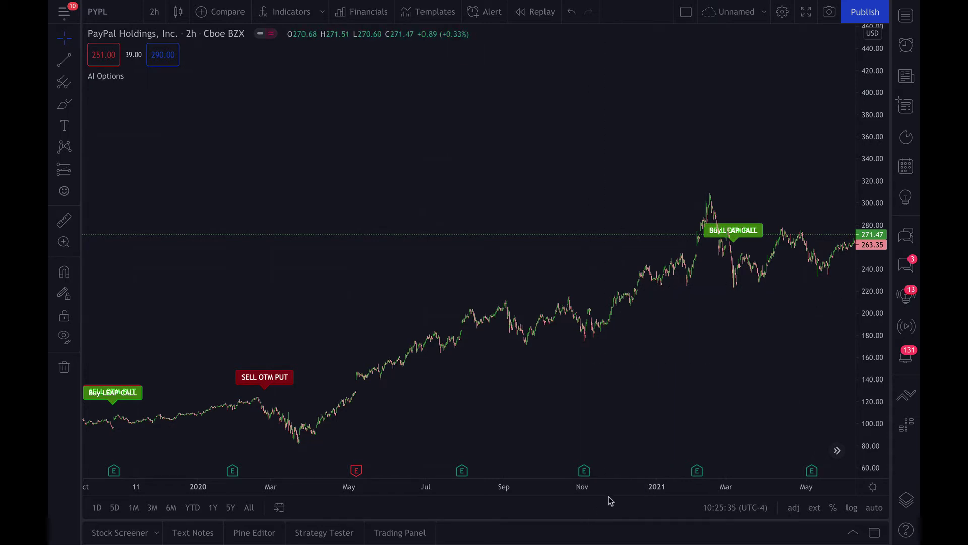
left_click_drag(612, 490, 359, 472)
left_click_drag(564, 488, 479, 486)
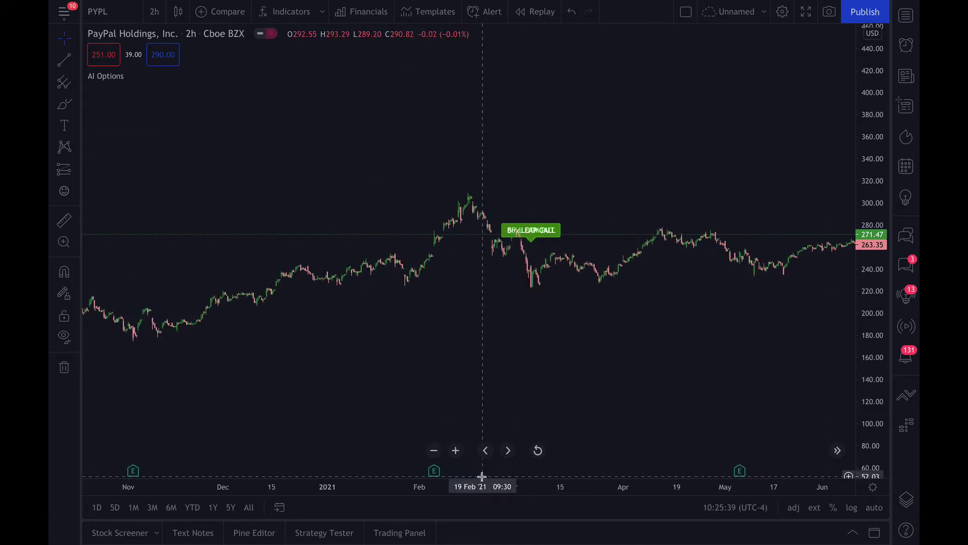
left_click_drag(866, 184, 863, 112)
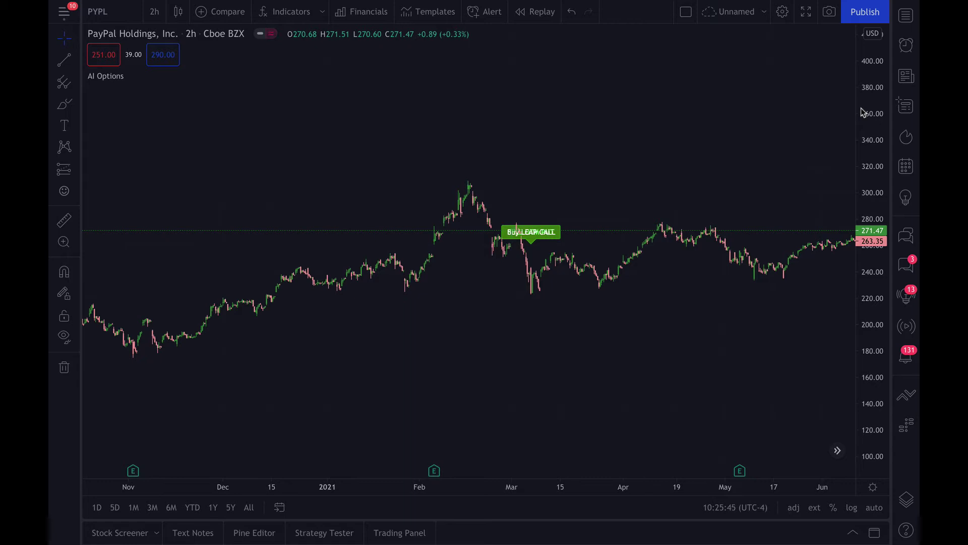
- Settle on 30-minute bars, compressed to show more of the chart
left_click(154, 12)
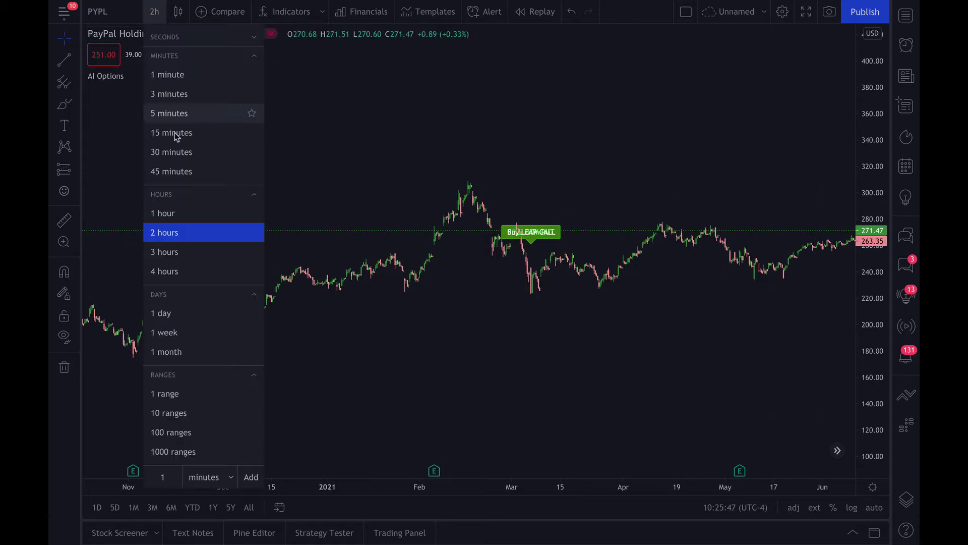
left_click(171, 152)
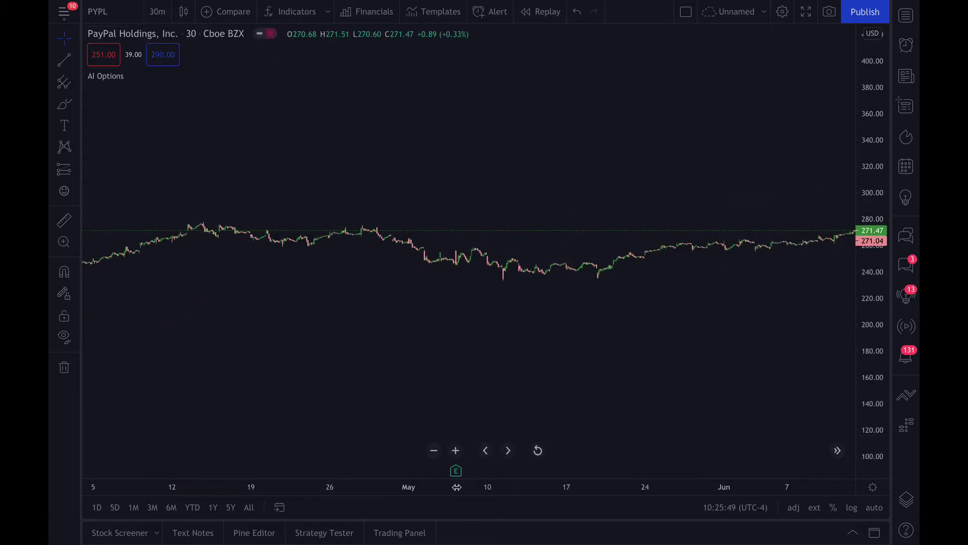
left_click_drag(456, 487, 328, 487)
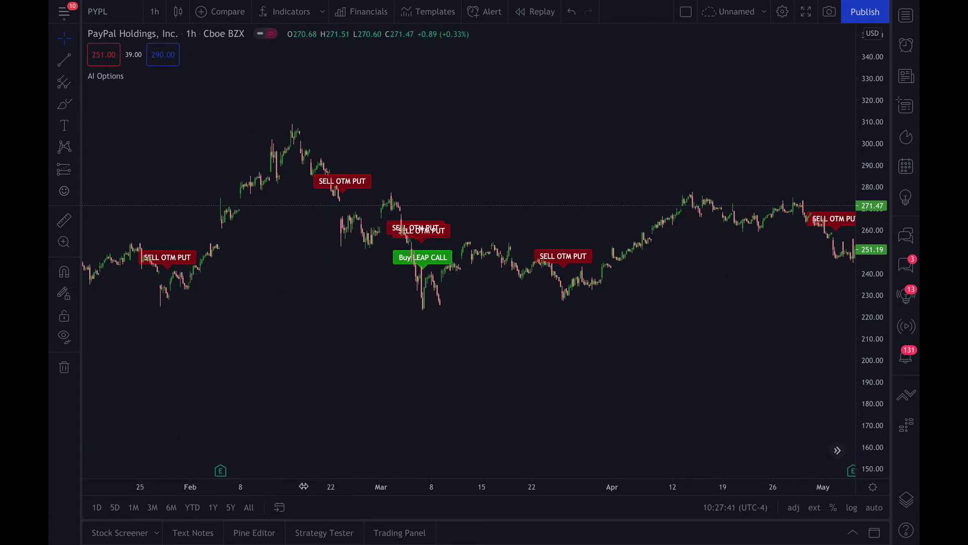
left_click_drag(303, 486, 290, 485)
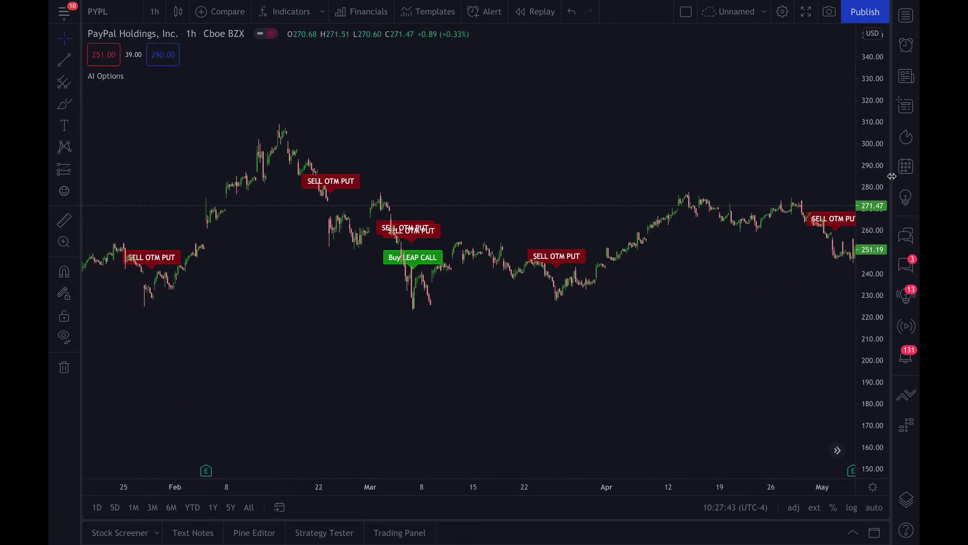
left_click_drag(877, 180, 872, 153)
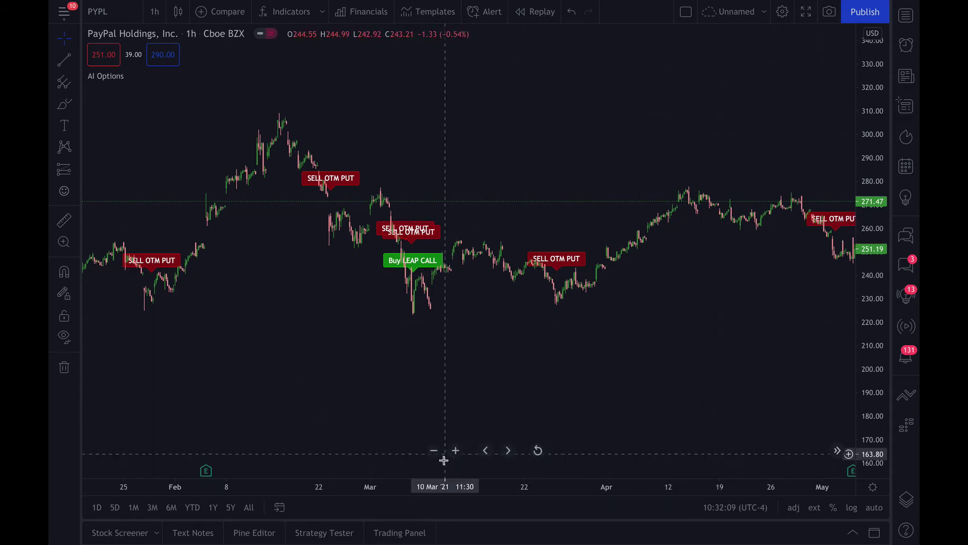
left_click_drag(443, 486, 396, 486)
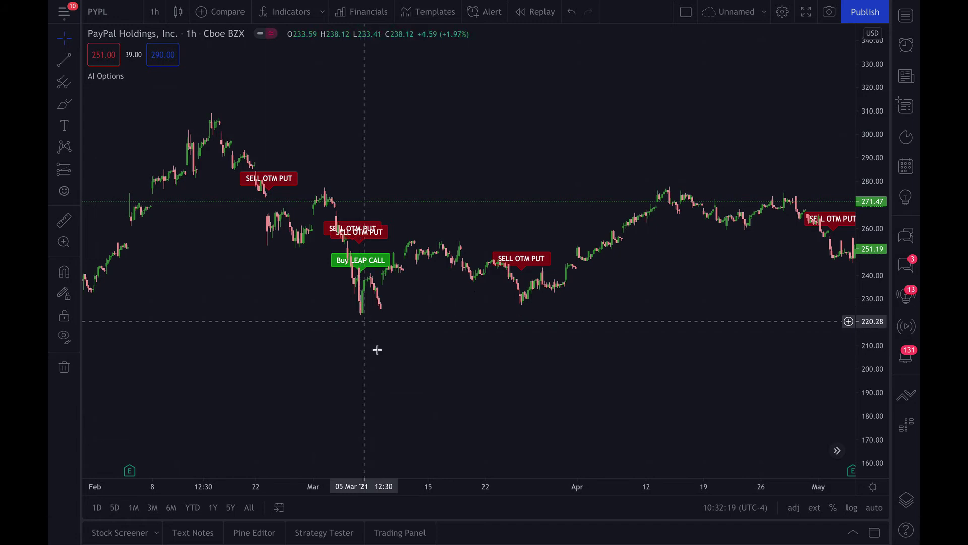
mouse_move(443, 443)
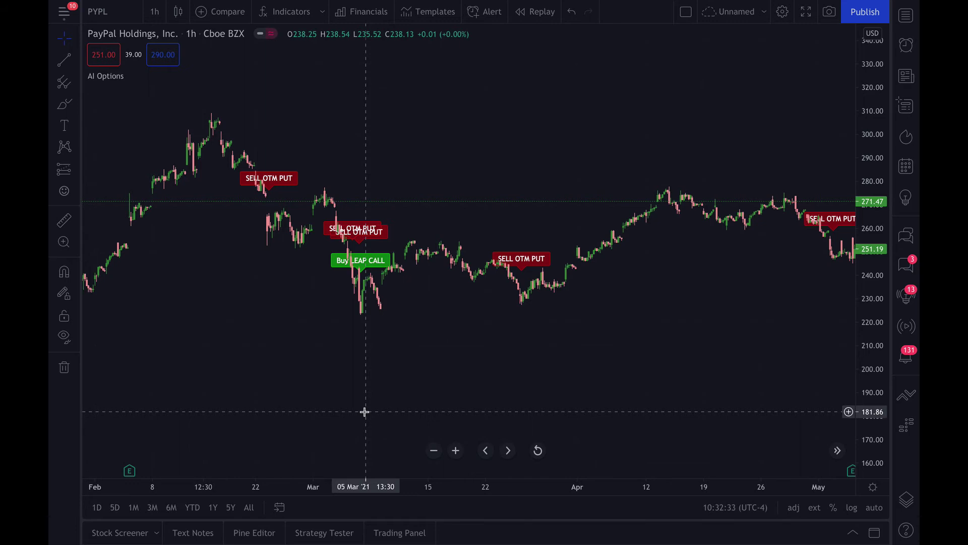
scroll(395, 487, "up", 2)
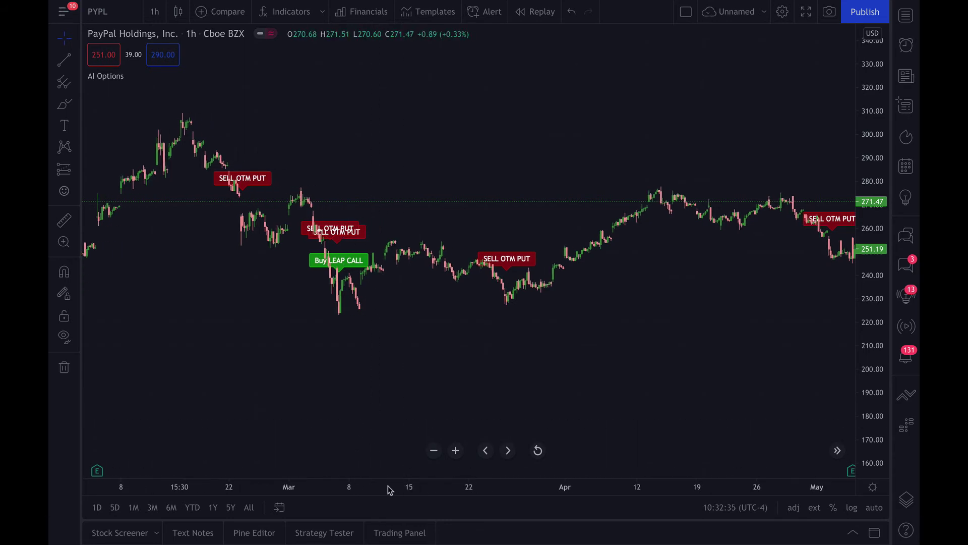